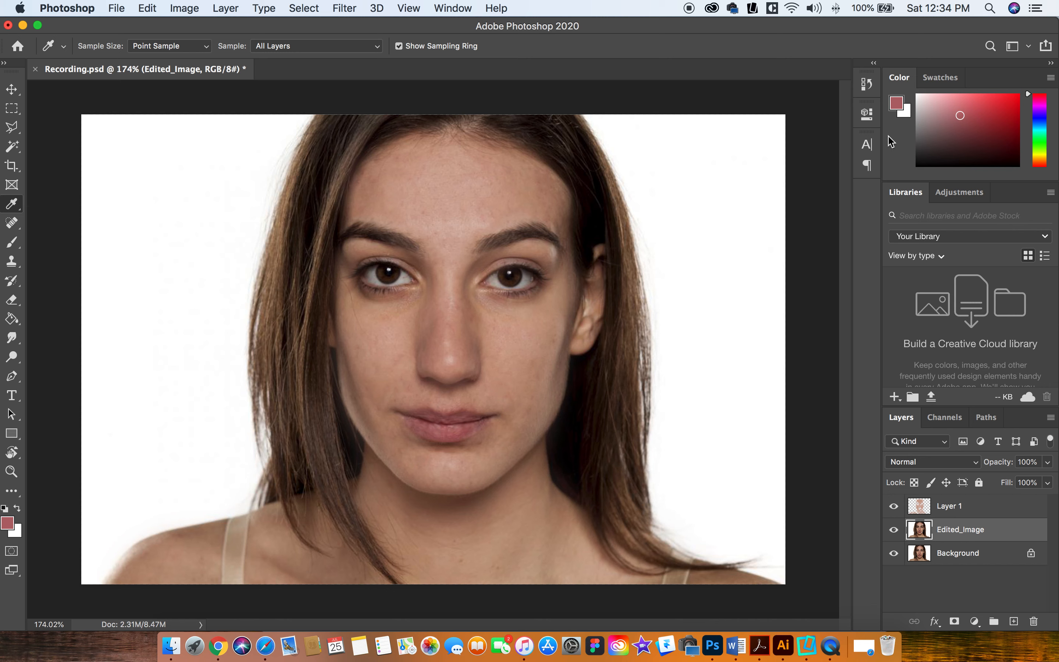
Step: Set the foreground color to the bright red eb4951
left_click(8, 525)
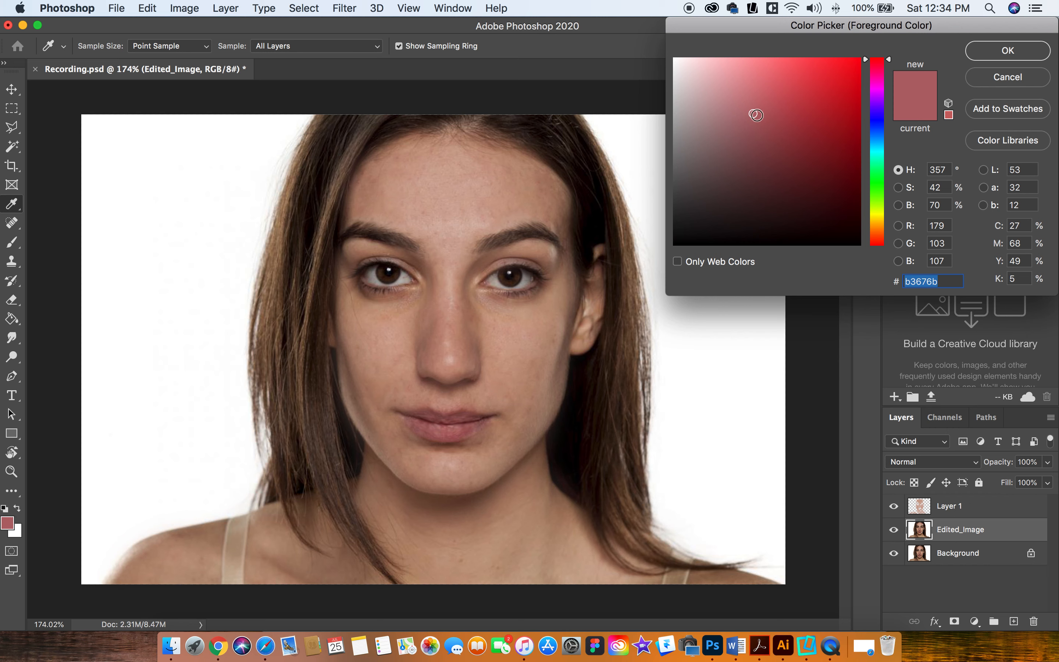
mouse_move(753, 114)
left_mouse_down()
mouse_move(775, 62)
mouse_move(787, 65)
left_mouse_up()
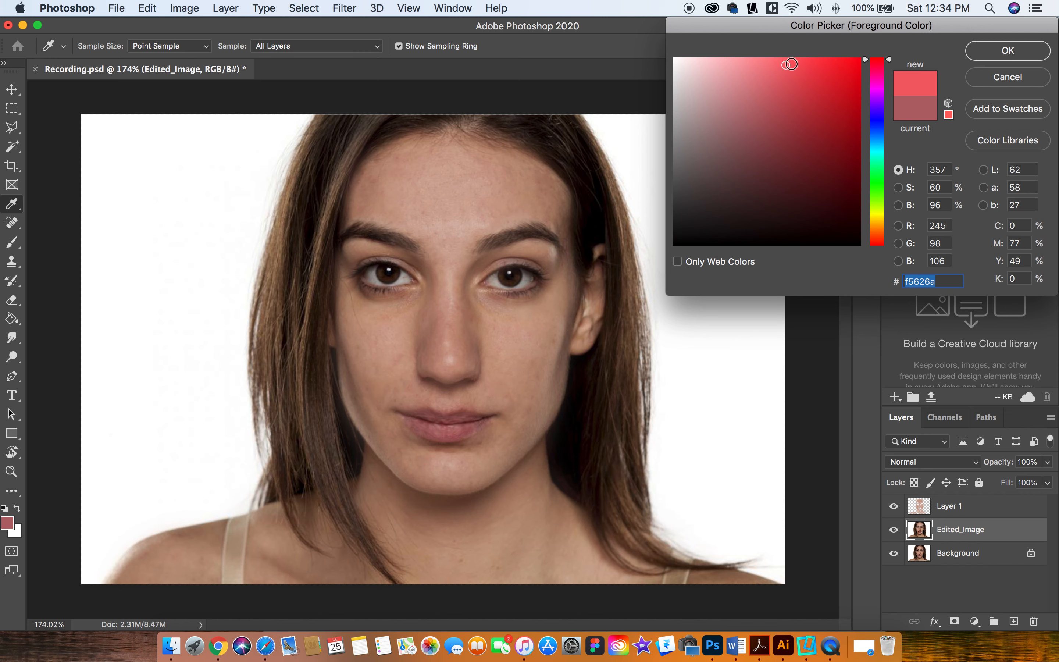
left_click_drag(788, 67, 804, 71)
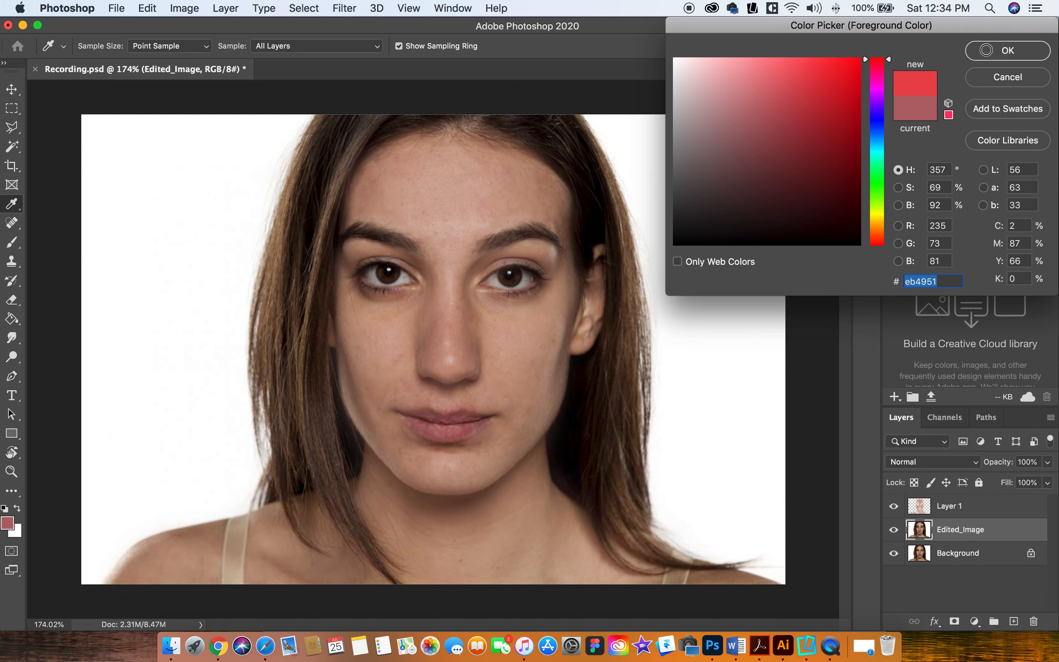
left_click(996, 58)
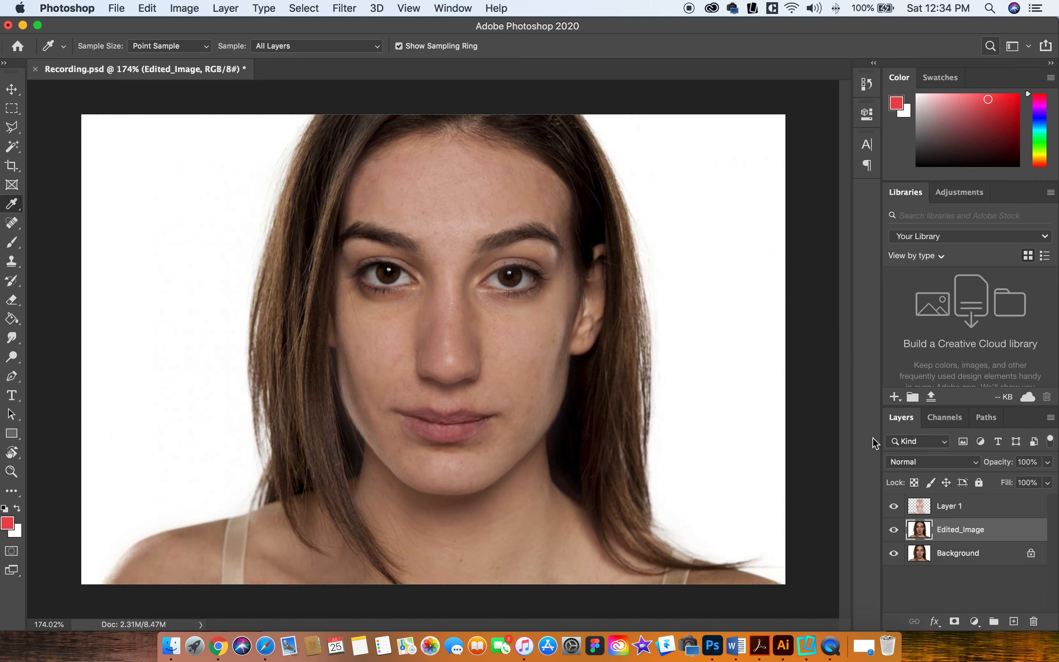
Step: Add a new empty layer above Layer 1 and rename Layer 1 as Light Face
left_click(956, 511)
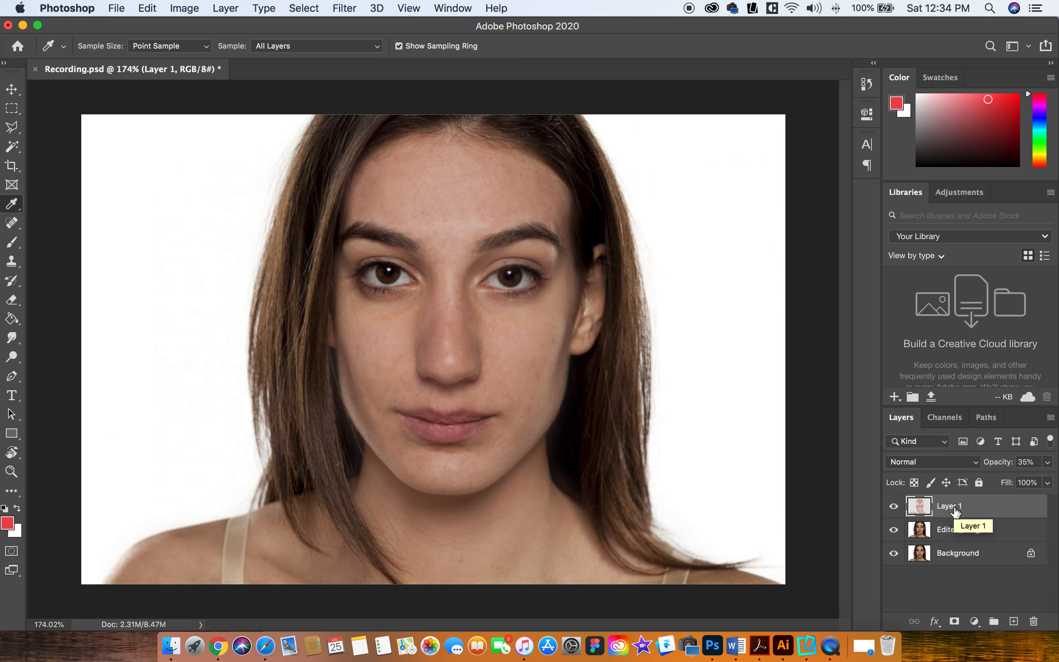
left_click(1014, 621)
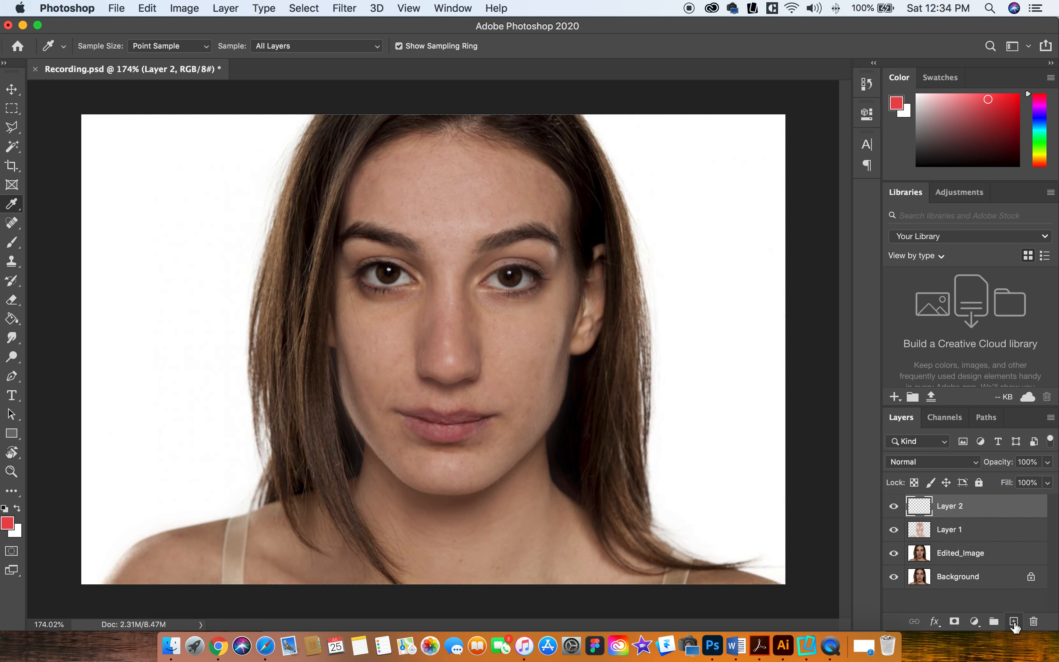
double_click(948, 530)
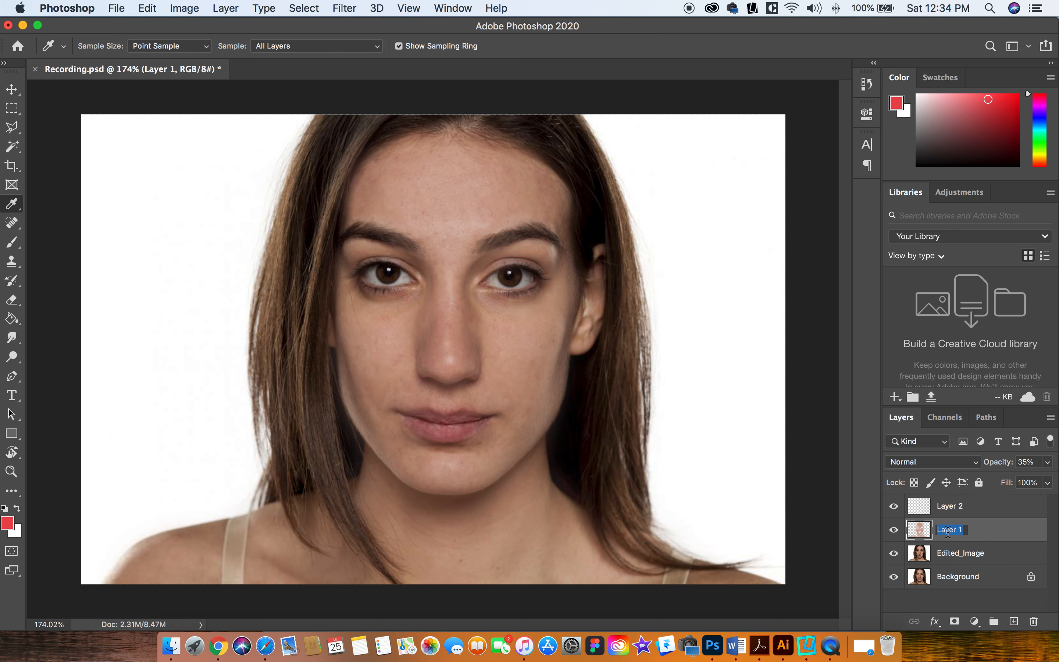
type("Light Face")
key("Return")
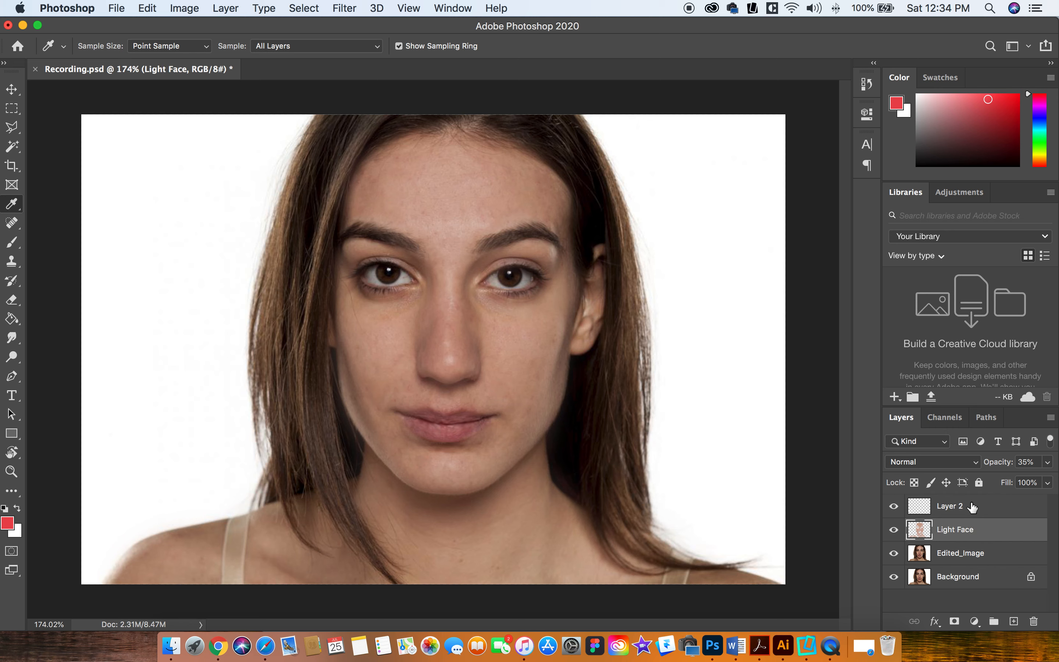
Step: Rename the new empty layer, Layer 2, as Lips
left_click(972, 506)
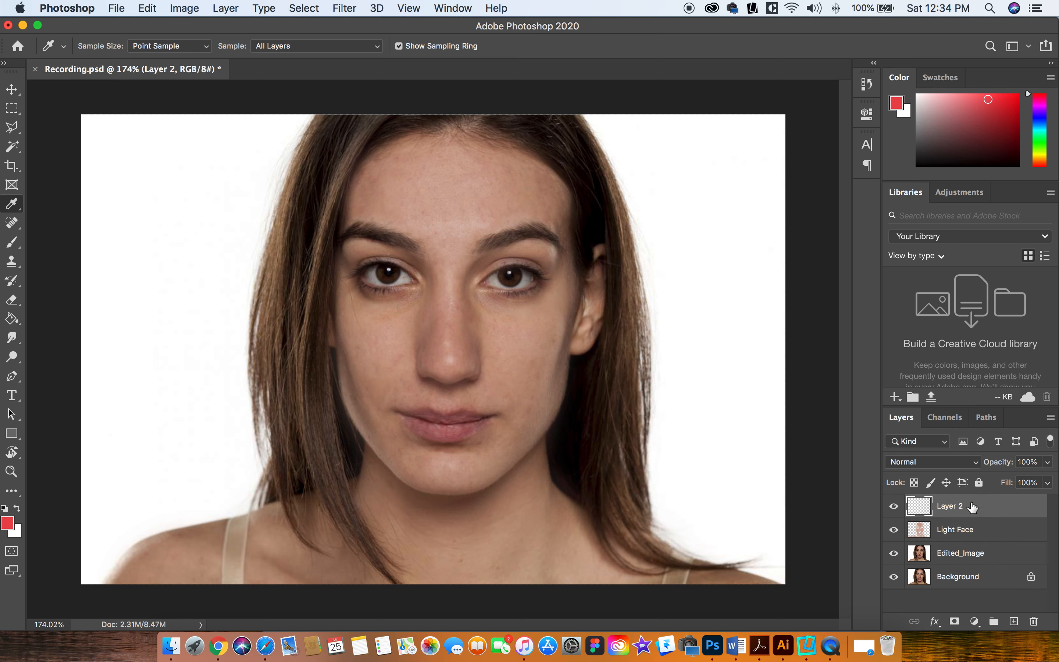
double_click(949, 506)
type("Lips")
key("Return")
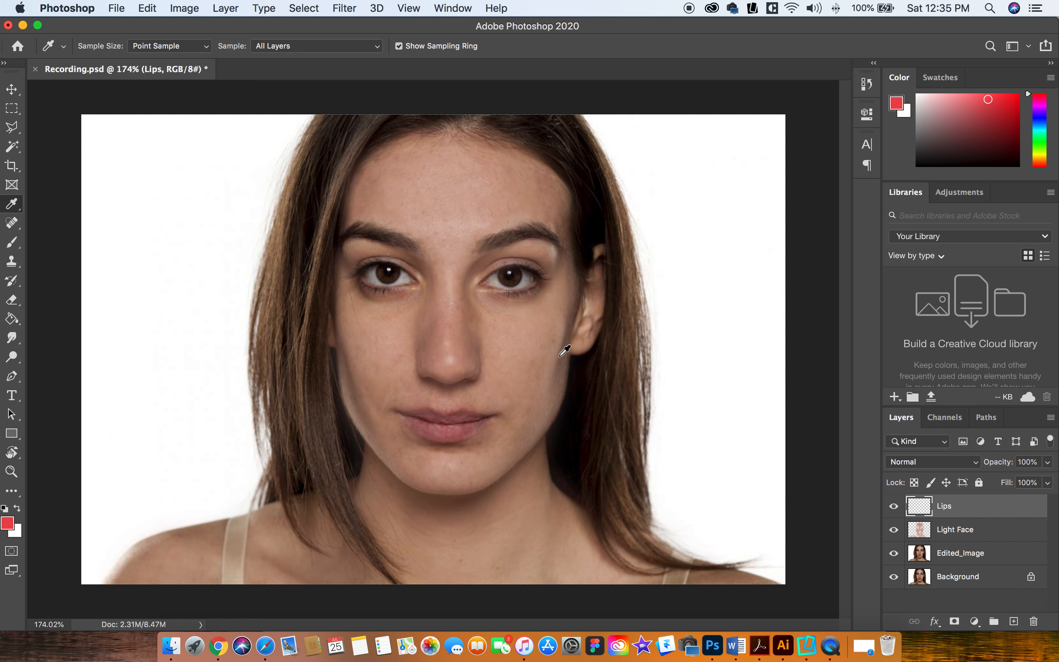
Step: Paint red over the lips on the Lips layer with a 70-pixel soft brush at 75% opacity
left_click(14, 242)
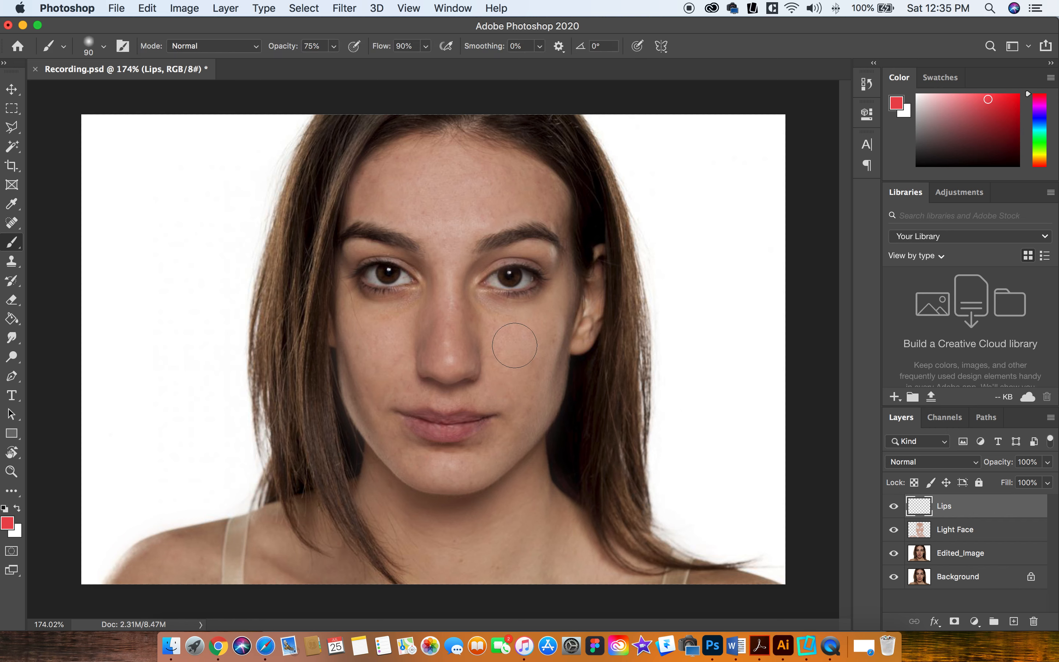
key("bracketright")
key("bracketright")
key("bracketright")
key("bracketleft")
key("bracketleft")
key("bracketleft")
key("bracketleft")
key("bracketleft")
key("bracketleft")
key("bracketleft")
key("bracketright")
mouse_move(425, 421)
left_mouse_down()
mouse_move(479, 419)
mouse_move(427, 423)
left_mouse_up()
Step: Fill in the remaining lower lip and lip corners with red, redoing the stroke that goes wrong
scroll(427, 422, "up", 6)
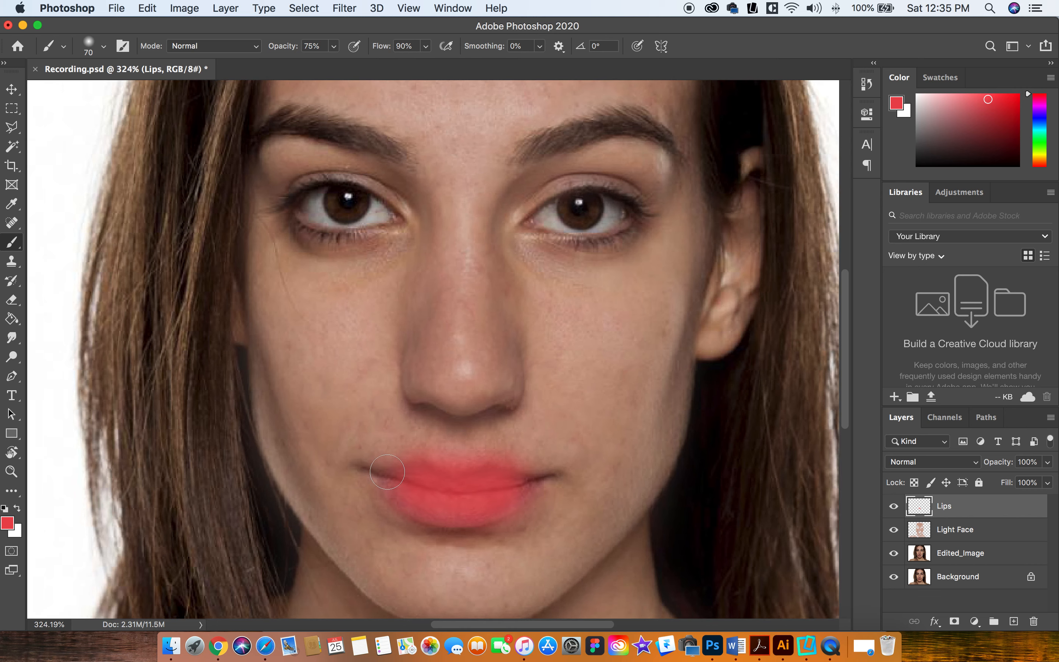
scroll(388, 471, "up", 1)
mouse_move(394, 479)
left_mouse_down()
mouse_move(382, 474)
mouse_move(428, 483)
left_mouse_up()
key("super+z")
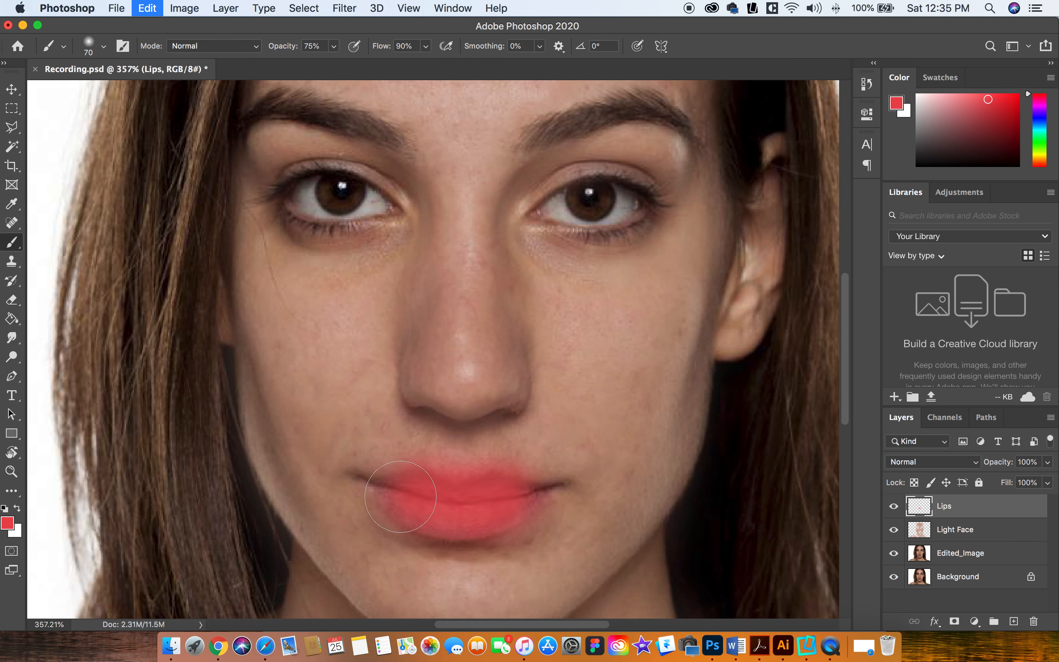
left_click_drag(453, 522, 462, 521)
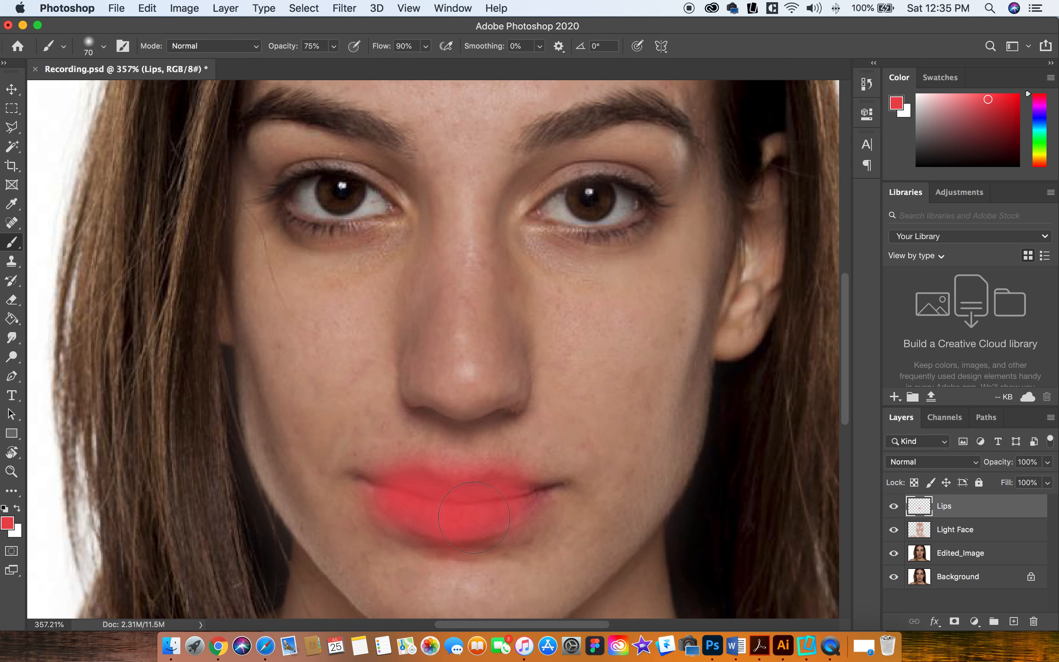
left_click_drag(527, 494, 535, 490)
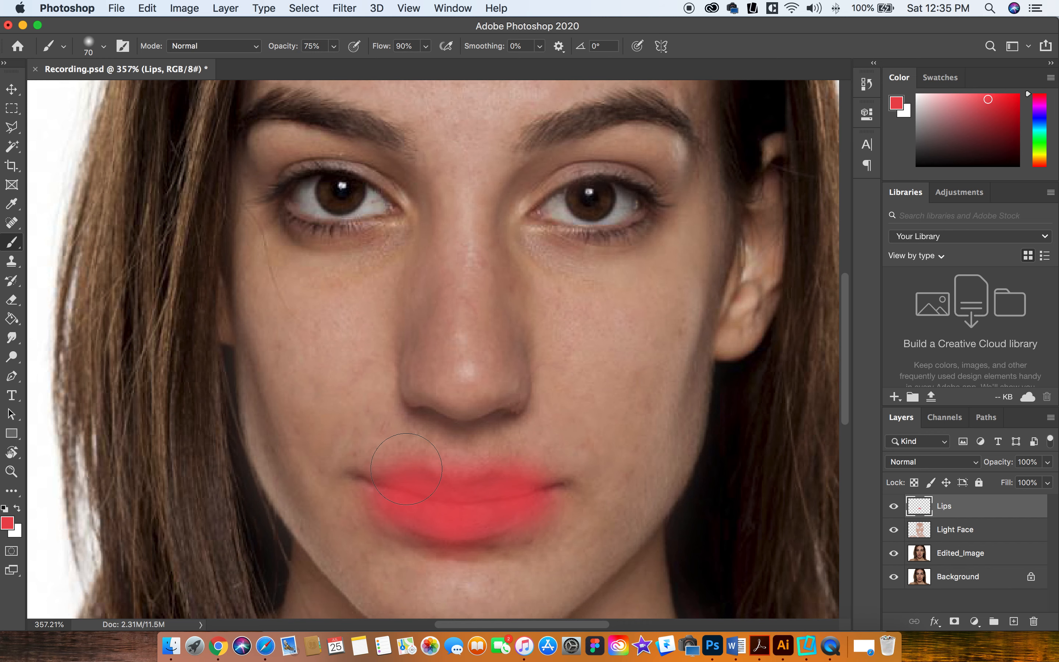
scroll(611, 400, "down", 1)
scroll(610, 399, "down", 5)
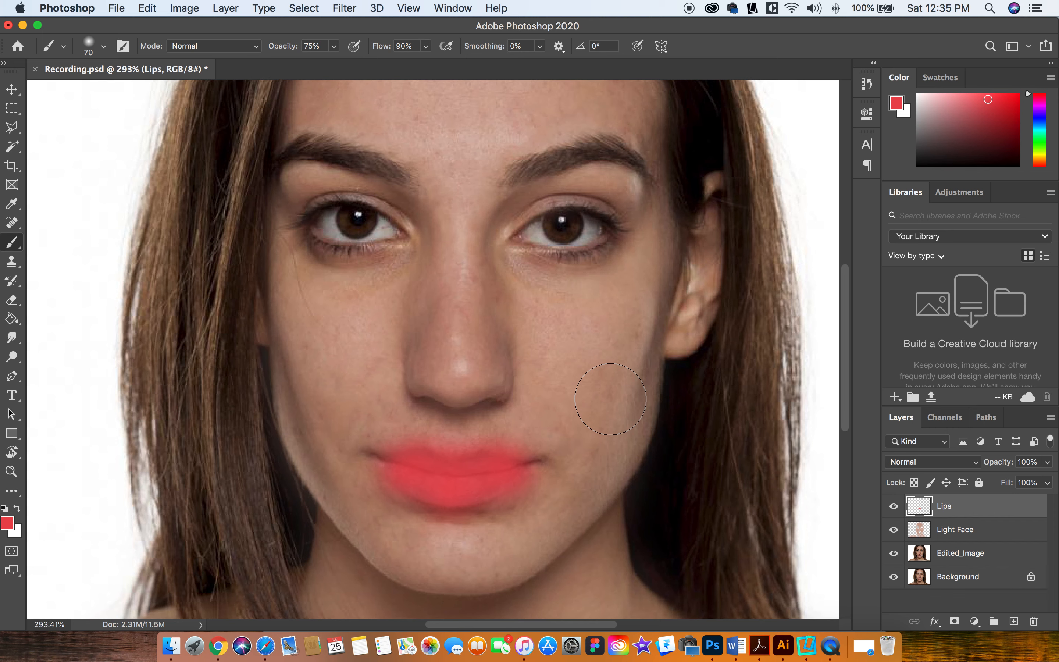
Step: Set the Lips layer's opacity to 26%
left_click(1048, 462)
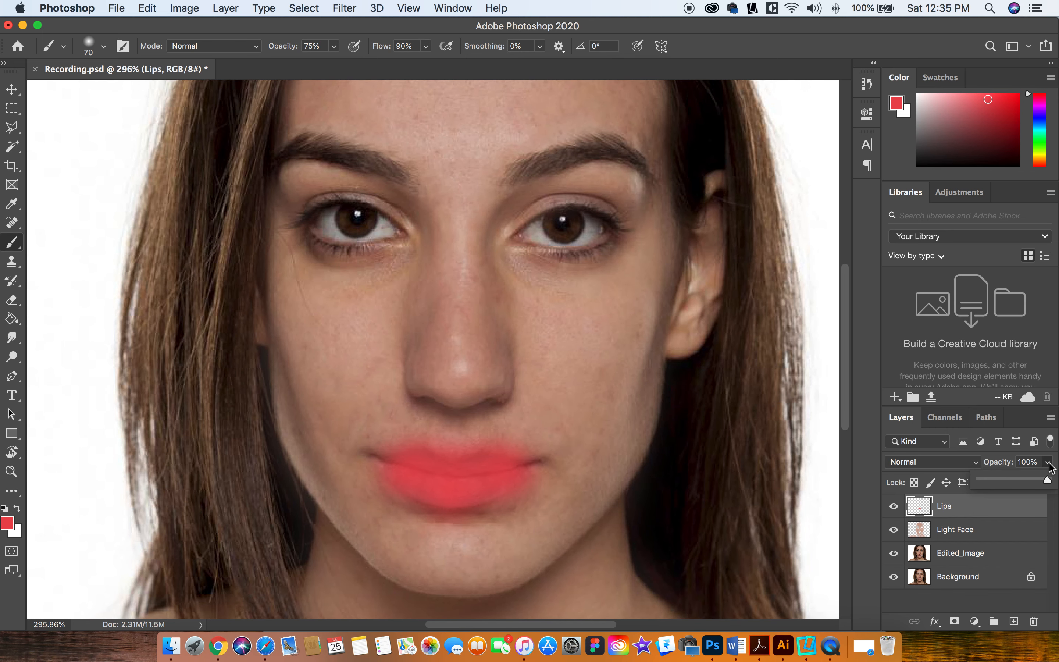
left_click(1017, 480)
left_click_drag(1016, 480, 1002, 480)
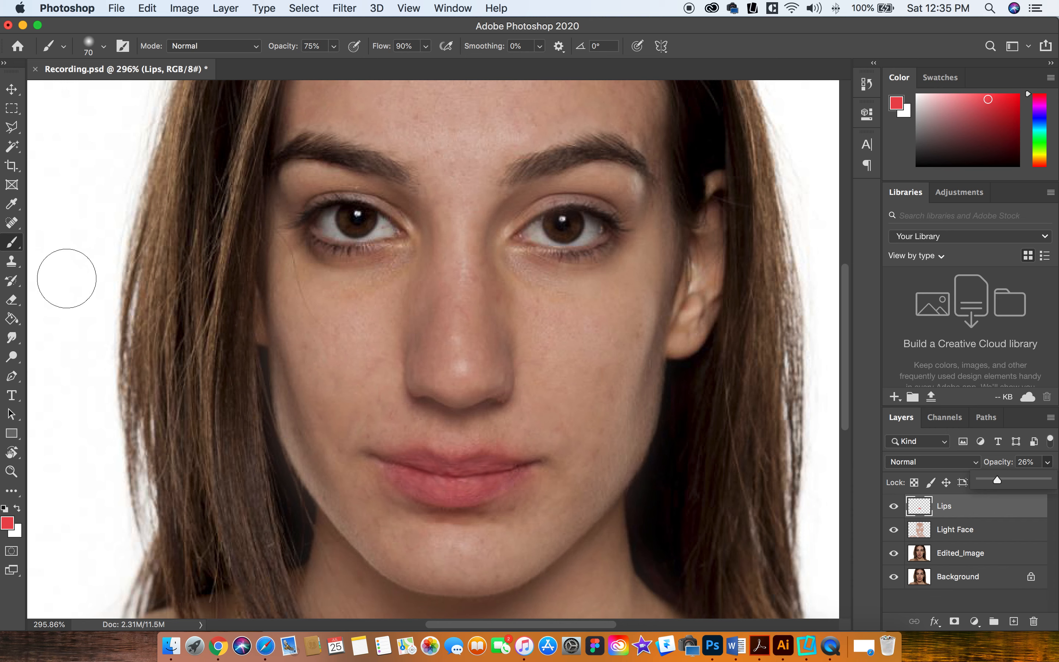
Step: Erase the red spill around the upper and lower lip edges with a 45-pixel eraser at 100% opacity
key("e")
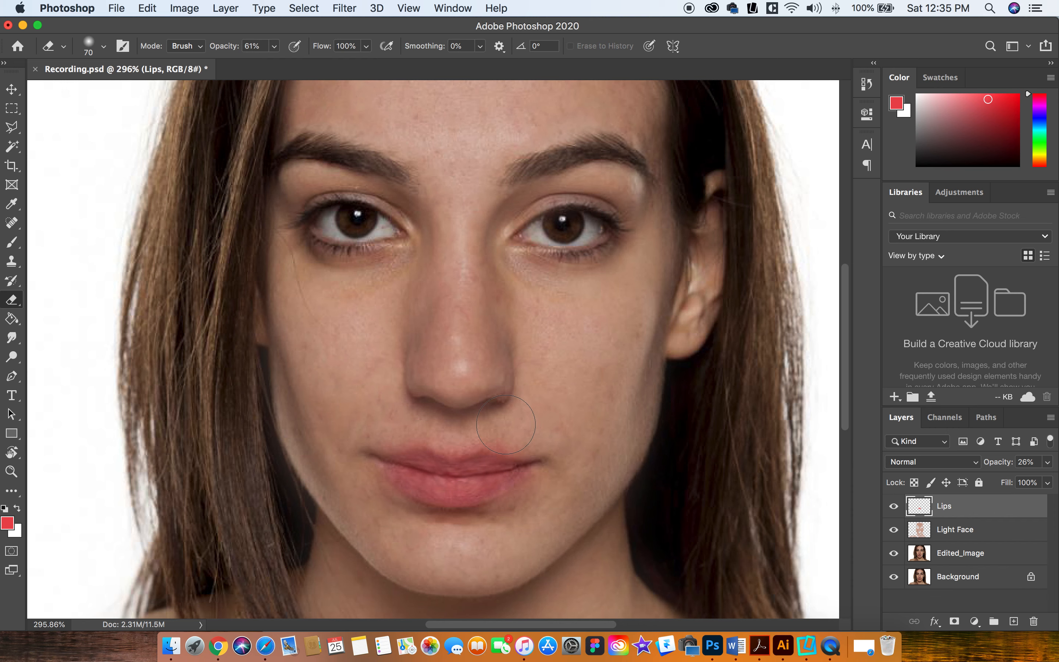
key("bracketleft")
key("bracketleft")
key("bracketleft")
key("bracketleft")
key("bracketleft")
left_click(274, 46)
left_click_drag(275, 70, 346, 70)
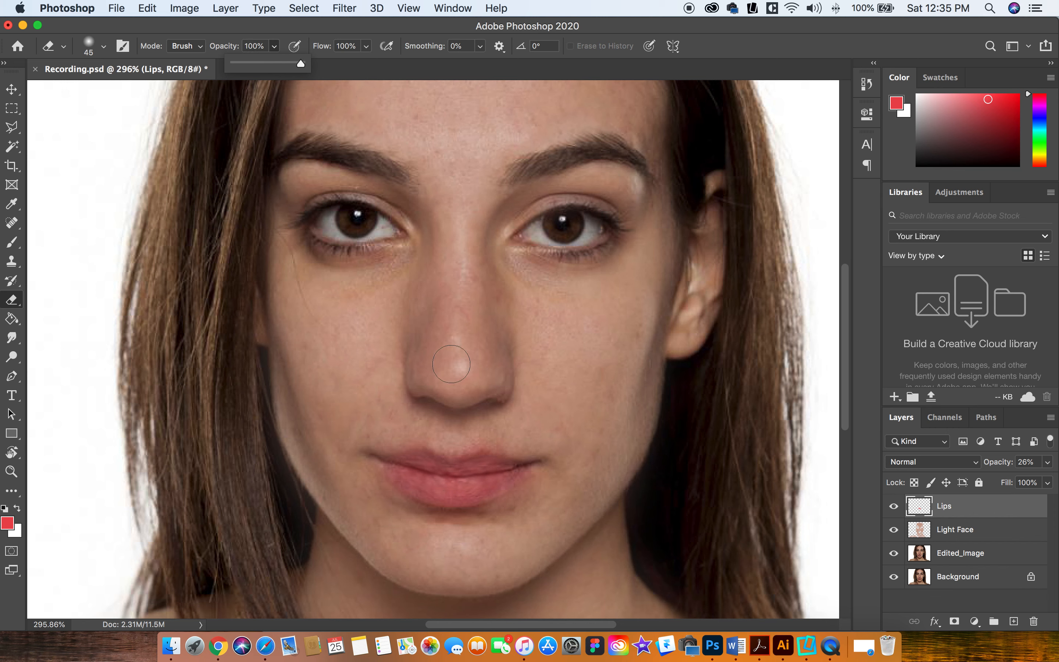
left_click(451, 437)
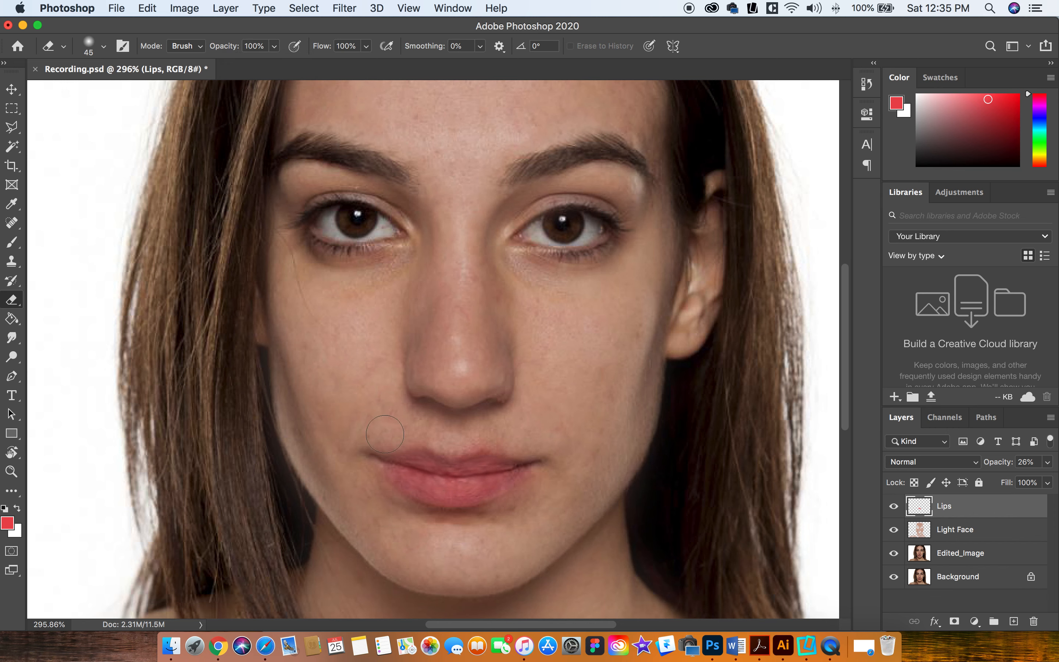
mouse_move(367, 483)
left_mouse_down()
mouse_move(410, 529)
mouse_move(450, 531)
mouse_move(514, 513)
mouse_move(557, 480)
left_mouse_up()
Step: Enlarge the eraser to 60 pixels and check the lip edges for leftover red
scroll(485, 444, "down", 5)
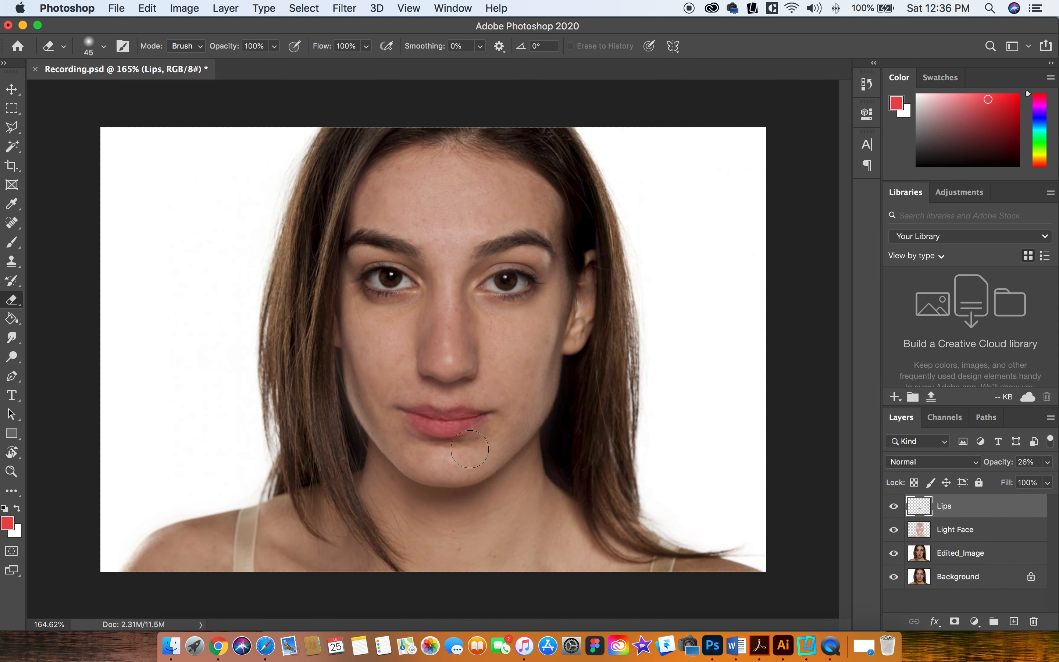
scroll(449, 414, "up", 5)
scroll(396, 482, "up", 1)
key("bracketright")
key("bracketright")
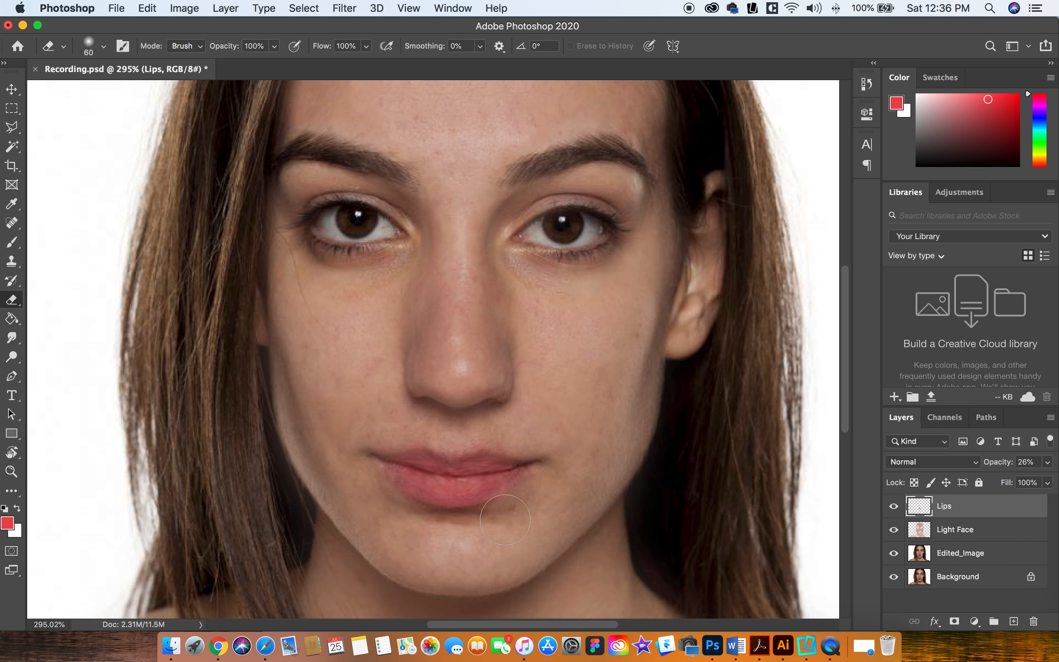
scroll(573, 474, "down", 5)
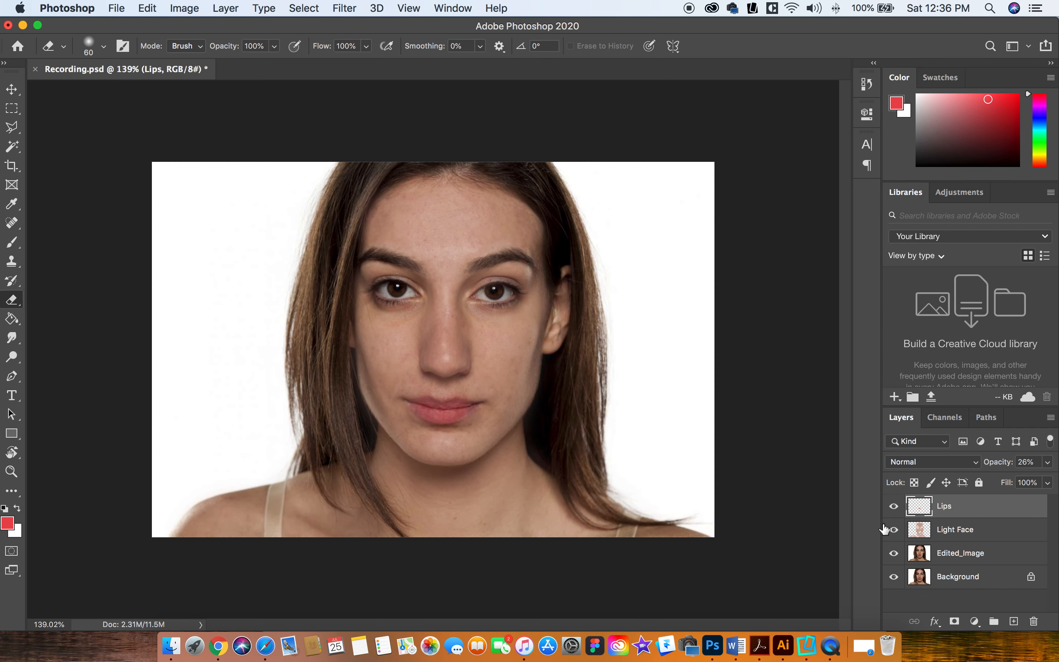
Step: Add a new layer above Lips, name it Blush on, and keep it as the active layer
left_click(1013, 622)
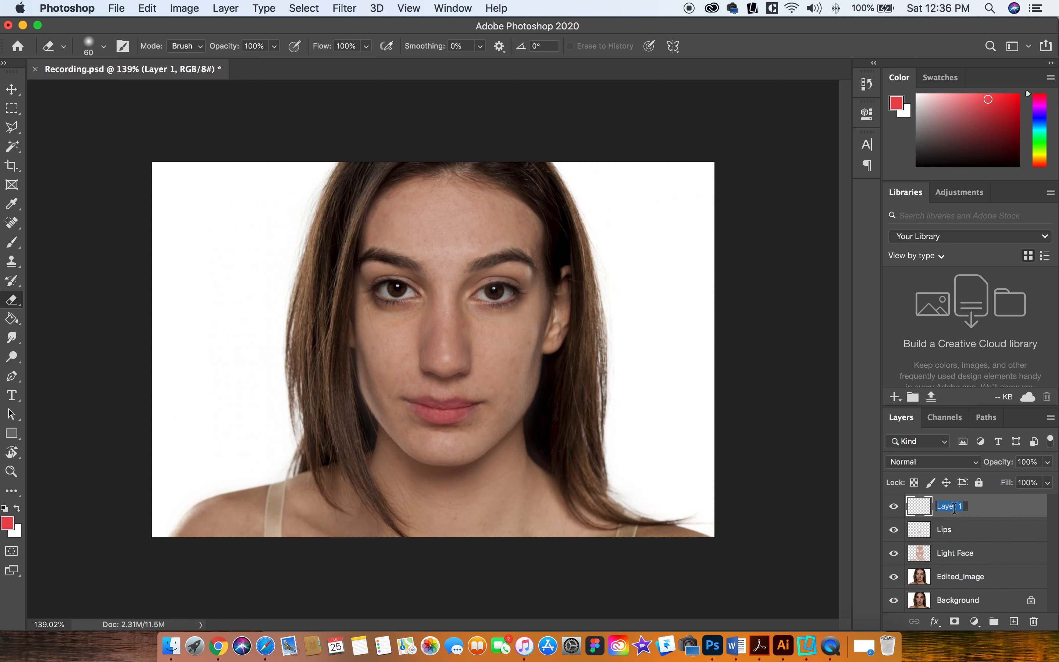
type("Blush on")
key("Return")
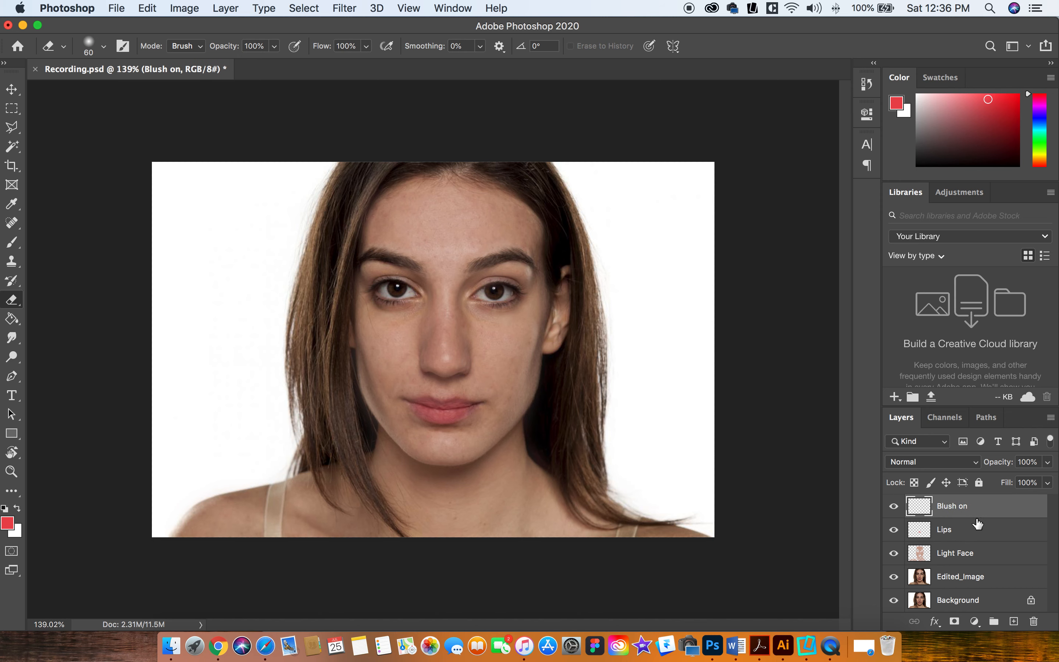
left_click(979, 530)
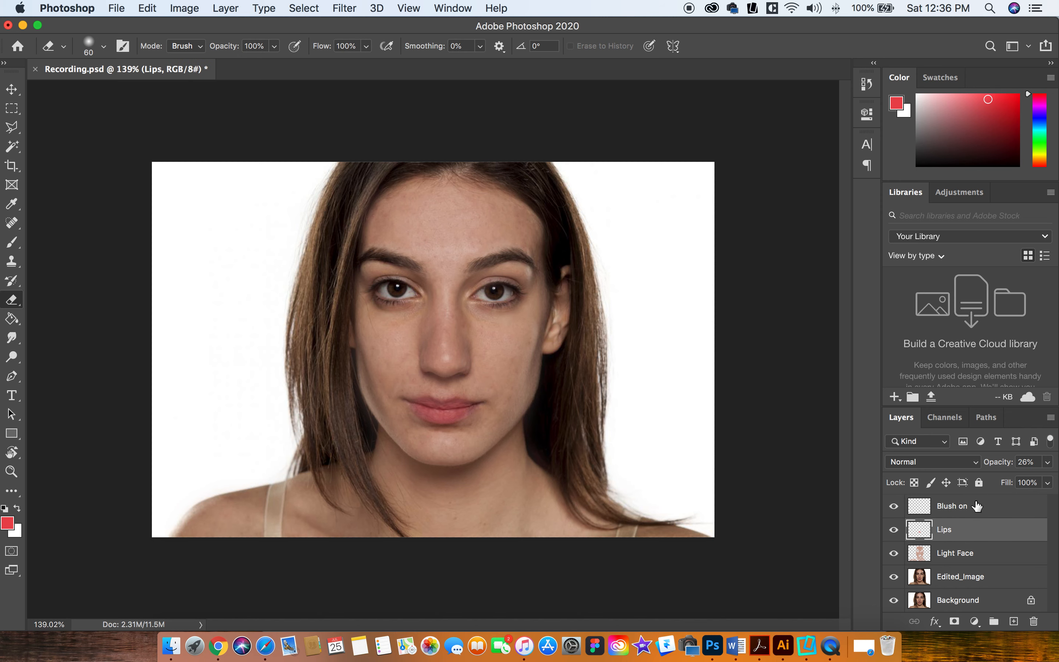
left_click(976, 510)
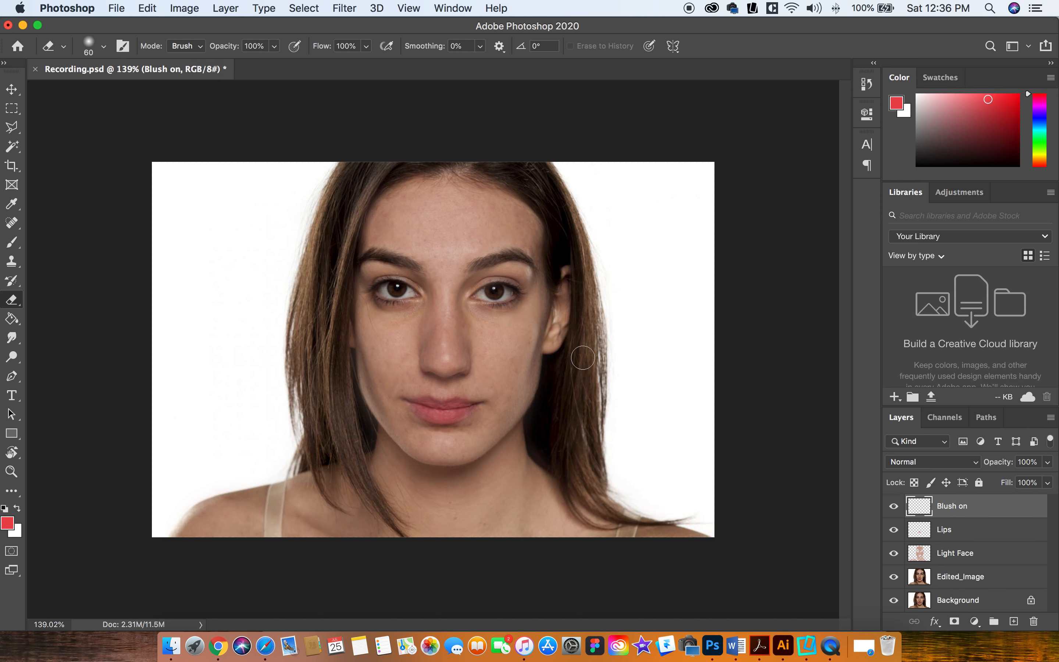
Step: Switch to the Brush tool and set its size to 125 pixels for painting the cheeks
key("super+equal")
scroll(525, 367, "up", 5)
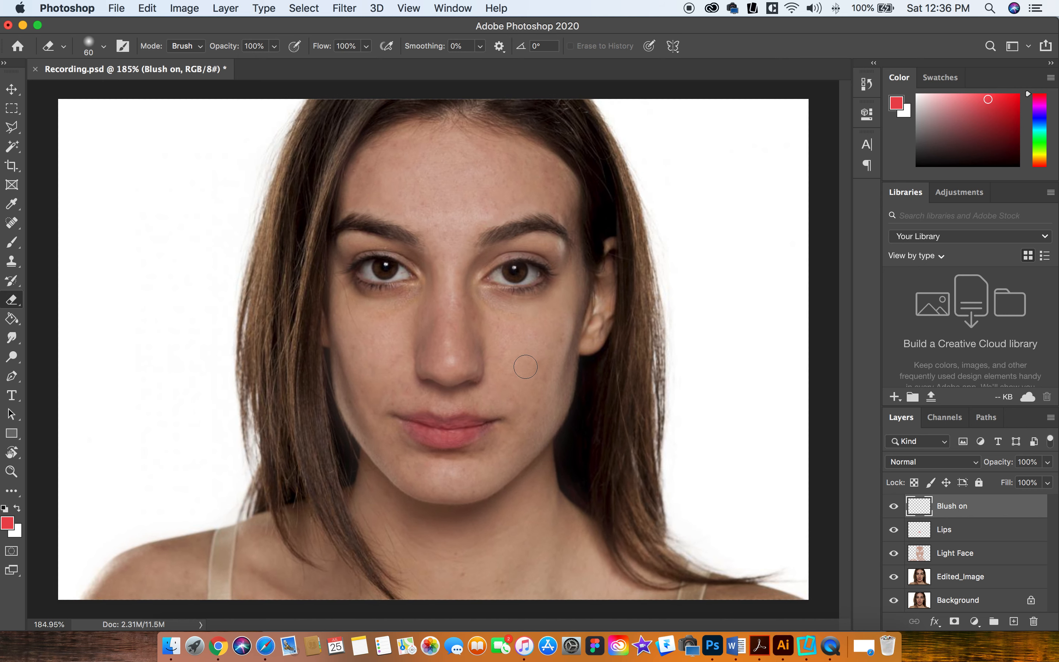
key("b")
key("bracketright")
key("bracketright")
key("bracketright")
key("bracketright")
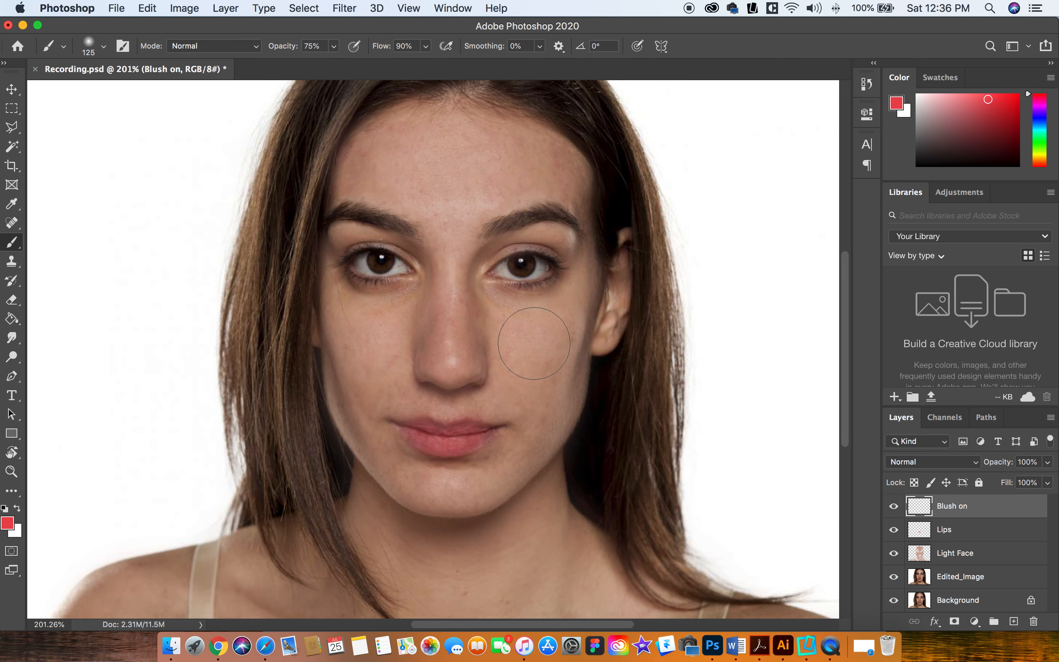
key("bracketright")
key("bracketleft")
Step: Try painting red blush over both cheeks at 75% brush opacity, and undo the strokes
mouse_move(531, 333)
left_mouse_down()
mouse_move(555, 333)
mouse_move(535, 373)
left_mouse_up()
mouse_move(378, 331)
left_mouse_down()
mouse_move(363, 354)
mouse_move(344, 330)
mouse_move(353, 372)
mouse_move(362, 361)
left_mouse_up()
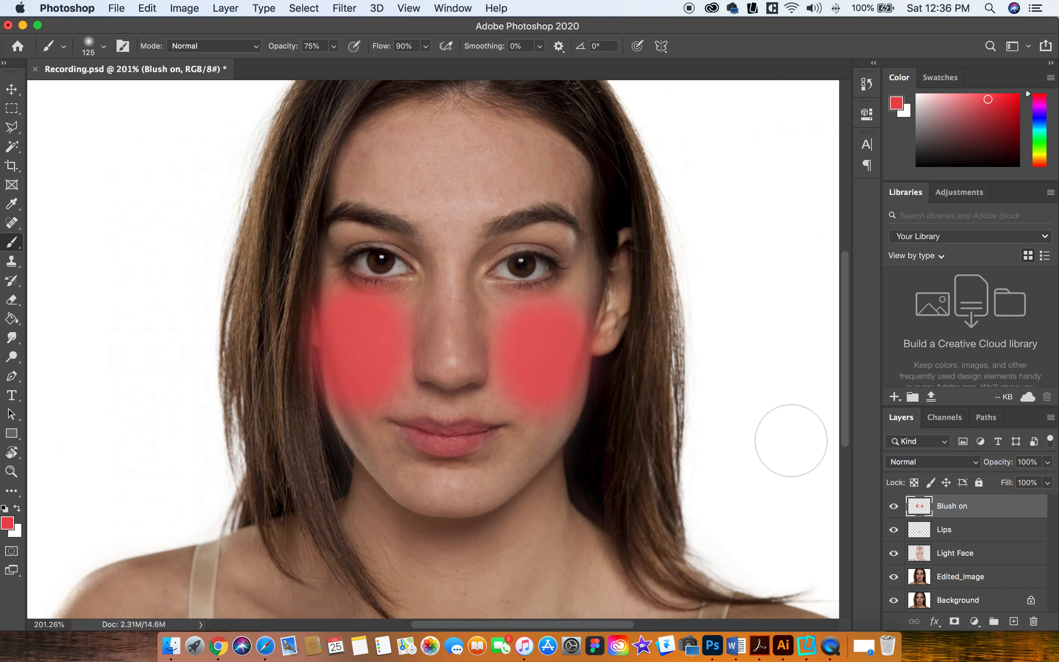
key("super+z")
key("super+z")
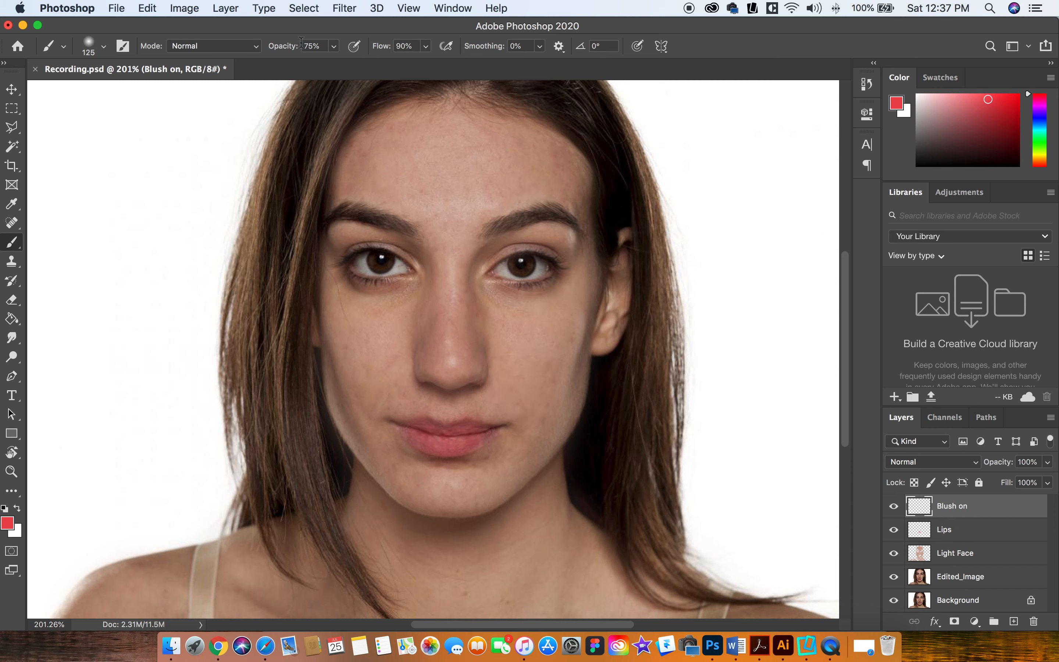
Step: Lower the brush opacity to 11% and paint light red blush on both cheeks
left_click(334, 46)
left_click(299, 66)
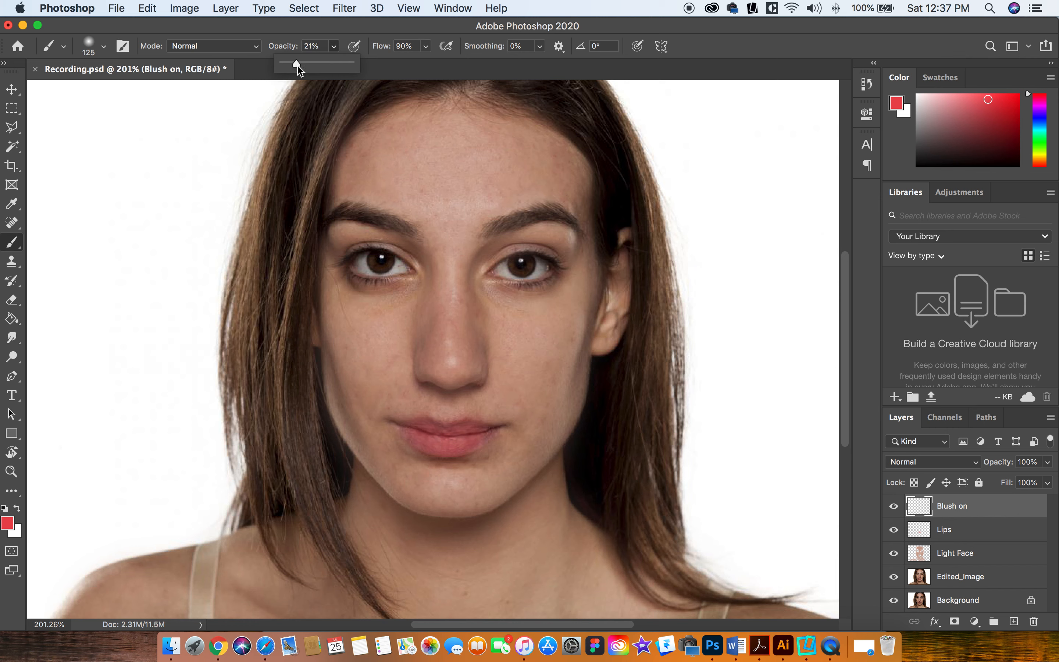
left_click_drag(298, 65, 290, 66)
left_click_drag(534, 344, 537, 368)
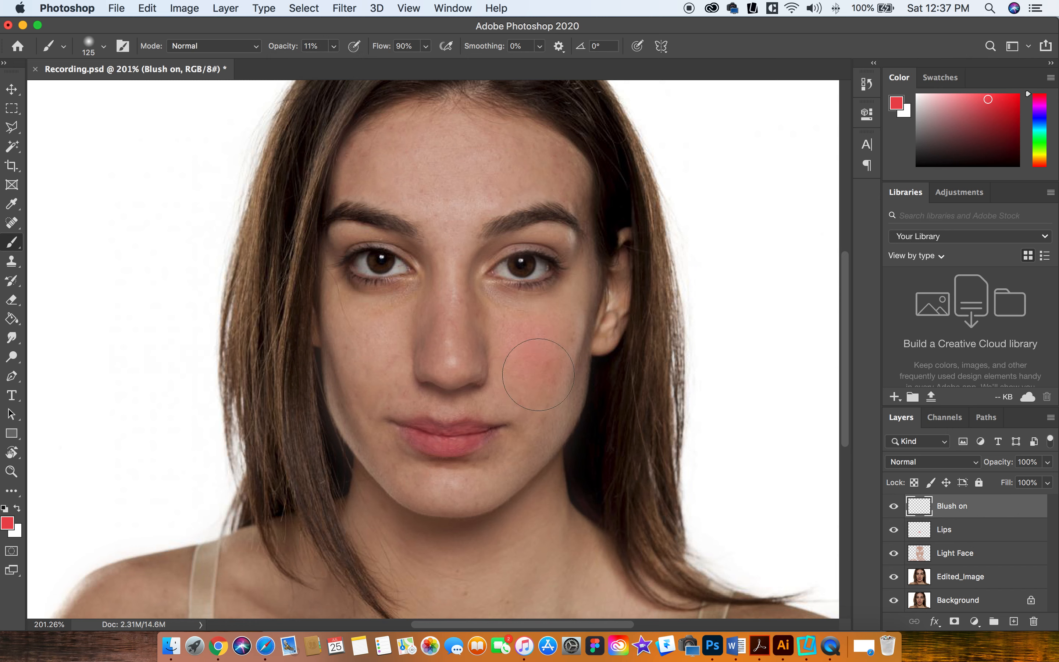
mouse_move(371, 346)
left_mouse_down()
mouse_move(371, 335)
mouse_move(371, 357)
mouse_move(370, 335)
mouse_move(360, 385)
left_mouse_up()
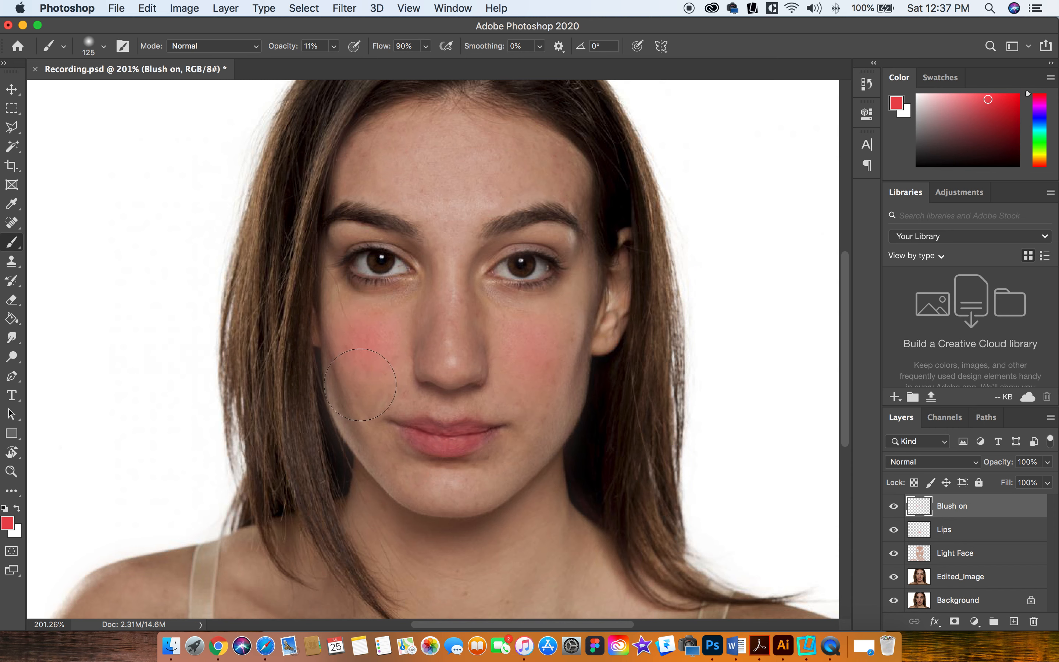
Step: Enlarge the brush to 175 pixels and blend more blush into the cheeks
key("bracketright")
key("bracketright")
left_click(371, 360)
Step: Set the Blush on layer's opacity to 34% and brush faint red over the lower cheeks and forehead
left_click(1047, 482)
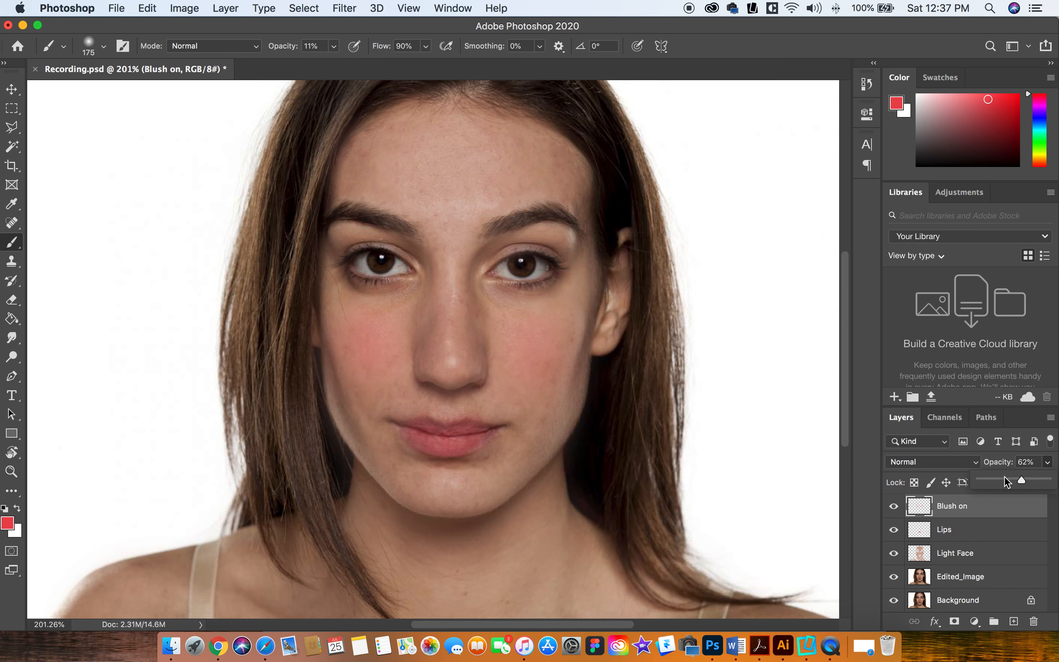
left_click(560, 391)
mouse_move(349, 390)
left_mouse_down()
mouse_move(342, 340)
mouse_move(358, 410)
left_mouse_up()
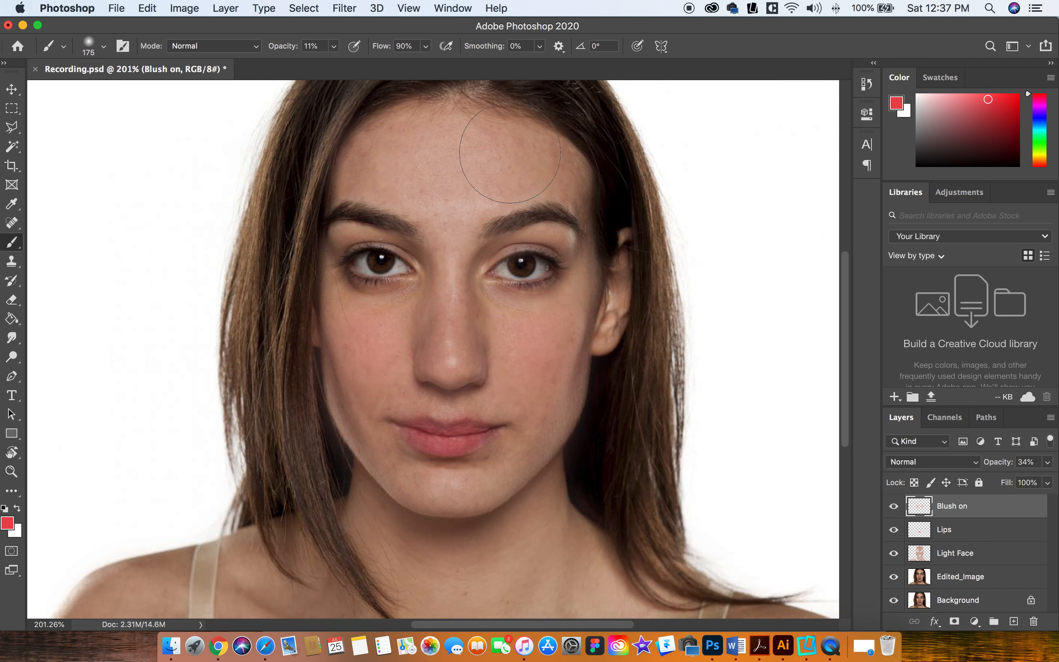
mouse_move(527, 119)
left_mouse_down()
mouse_move(423, 113)
mouse_move(380, 134)
mouse_move(359, 163)
mouse_move(536, 190)
left_mouse_up()
scroll(511, 299, "down", 3)
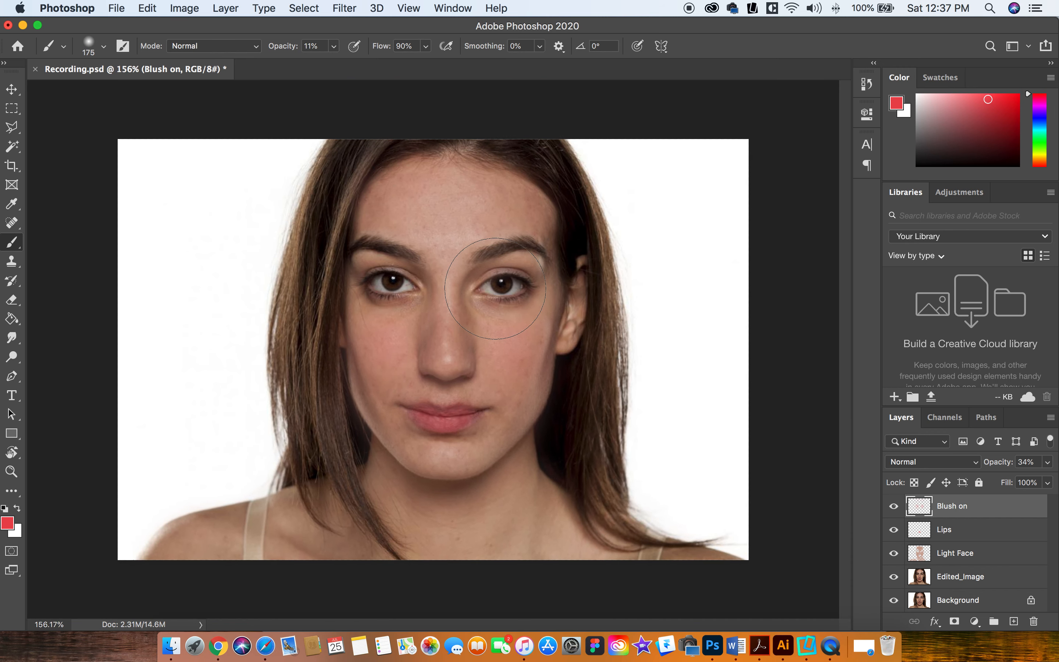
scroll(511, 301, "up", 1)
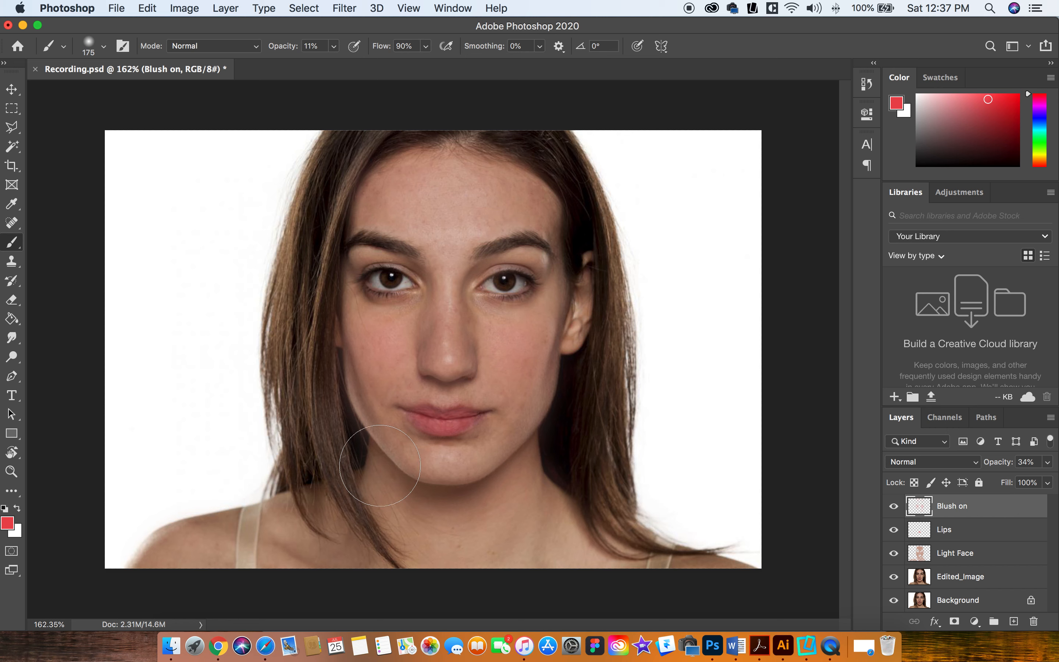